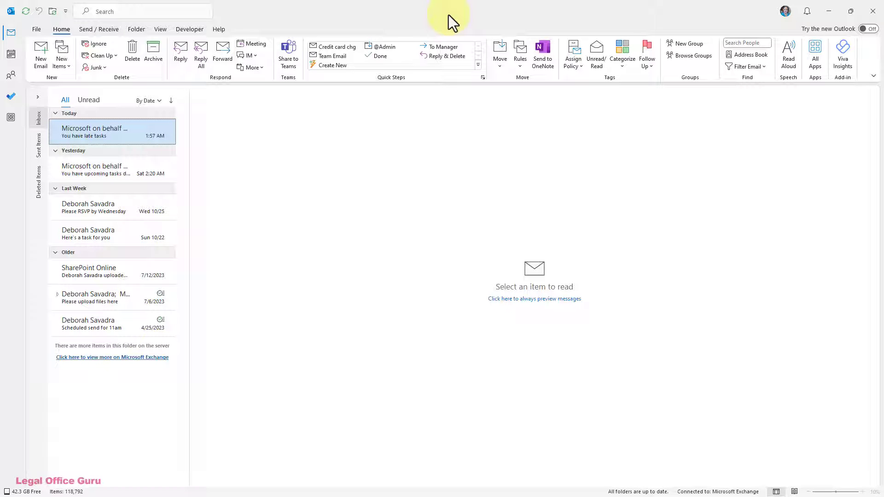
Step: Examine the available conditions in the settings of the Office 365 Message Center rule, leaving the rule unedited
click(521, 66)
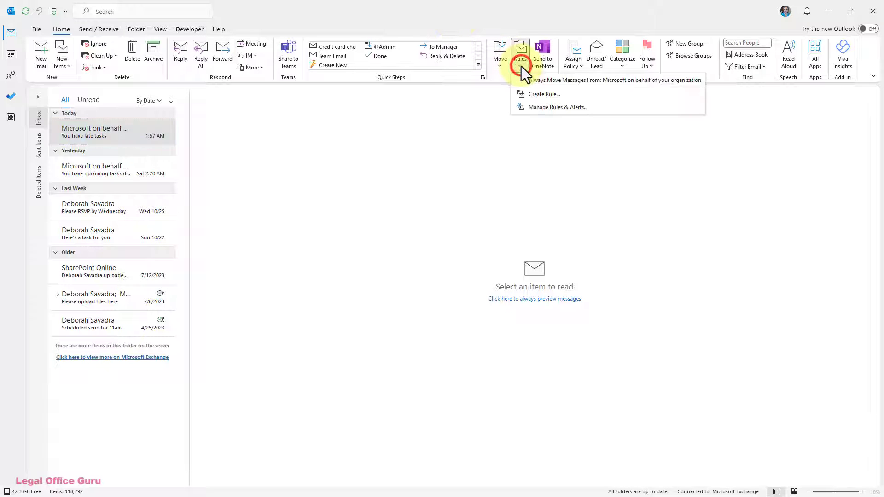
click(529, 106)
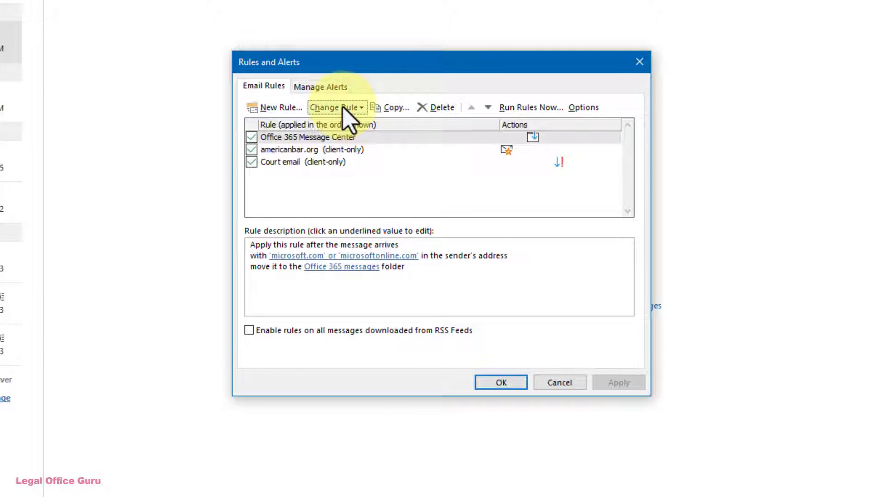
click(342, 108)
click(343, 122)
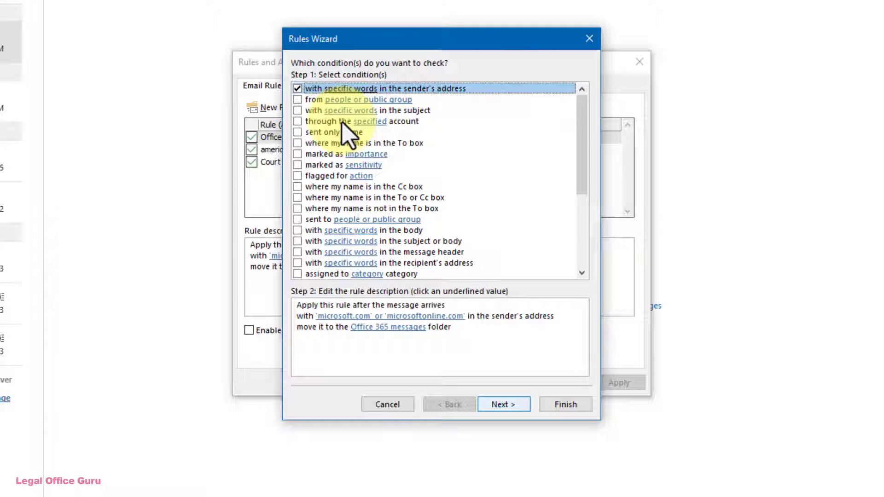
drag(581, 273, 581, 274)
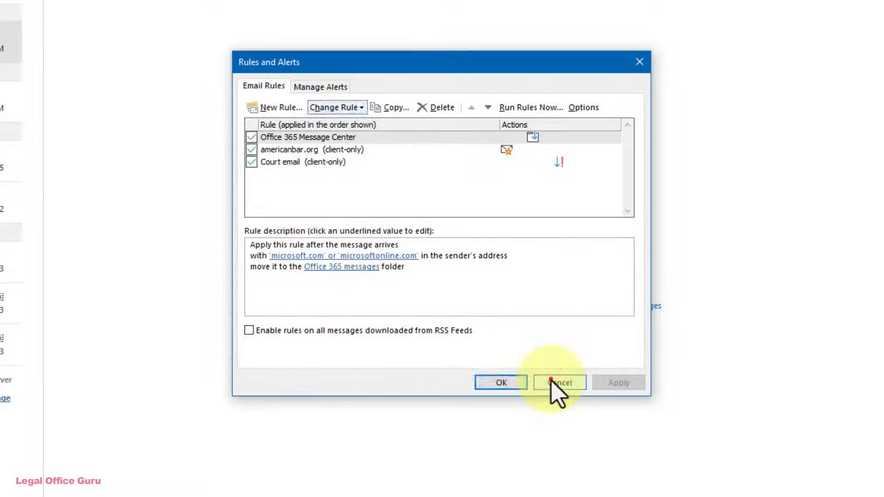
click(554, 380)
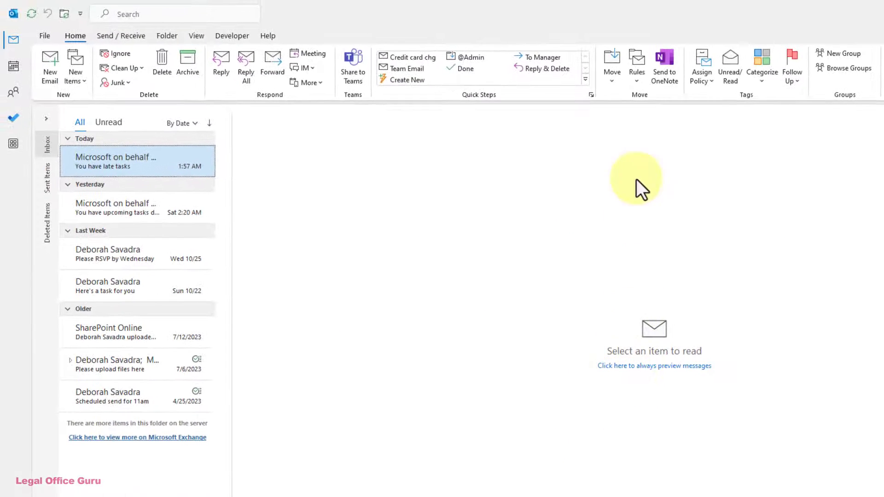
Step: Try out an advanced rule from the selected message that deletes mail sent to the suggested recipient, and discard it
click(640, 85)
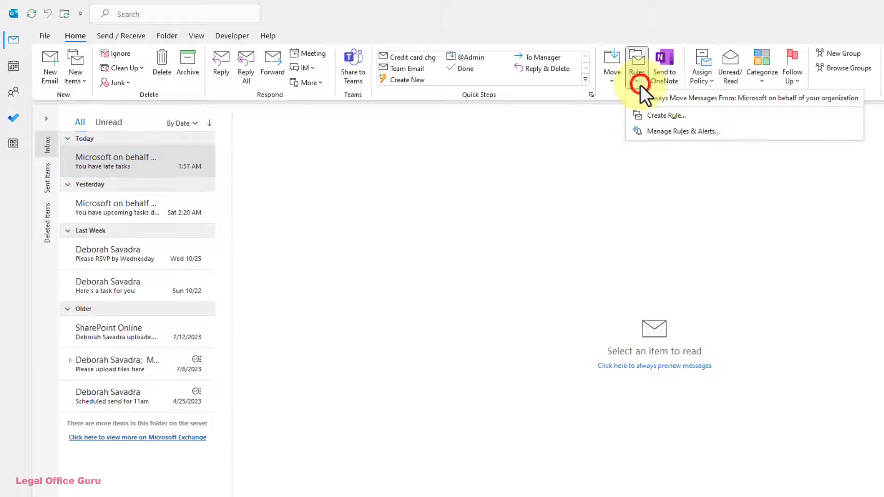
click(644, 115)
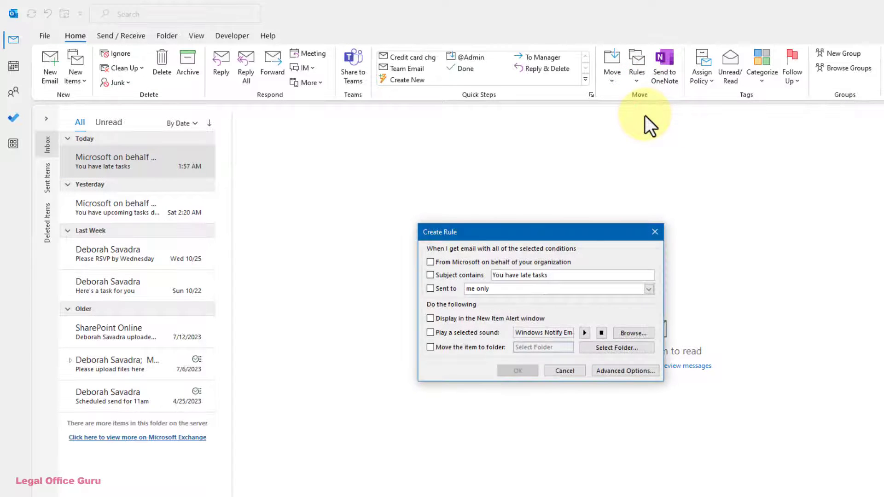
click(604, 372)
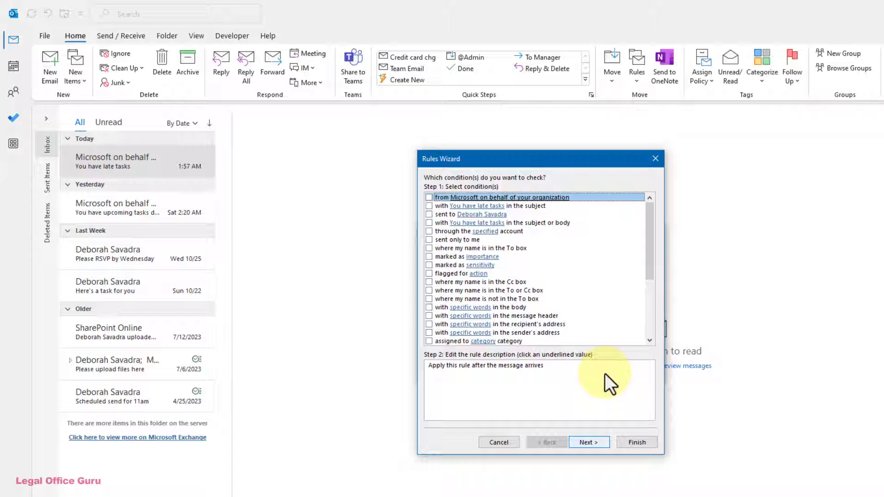
click(429, 214)
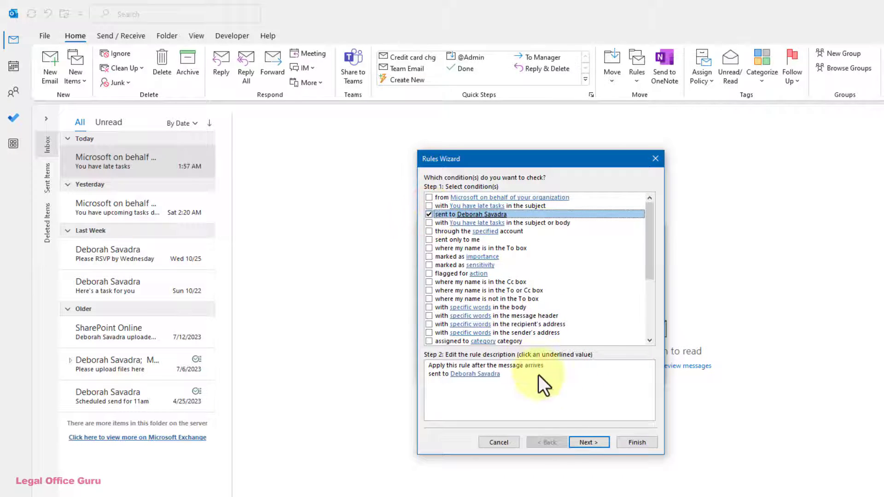
click(587, 443)
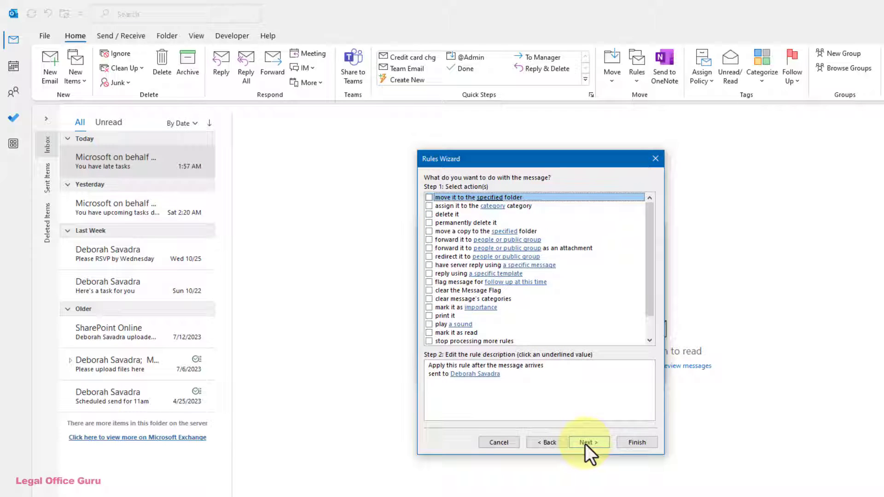
click(429, 215)
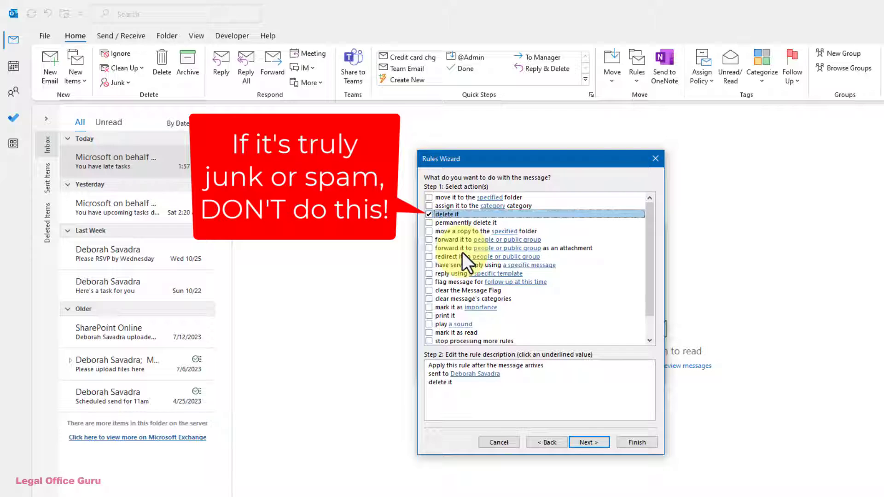
key(Tab)
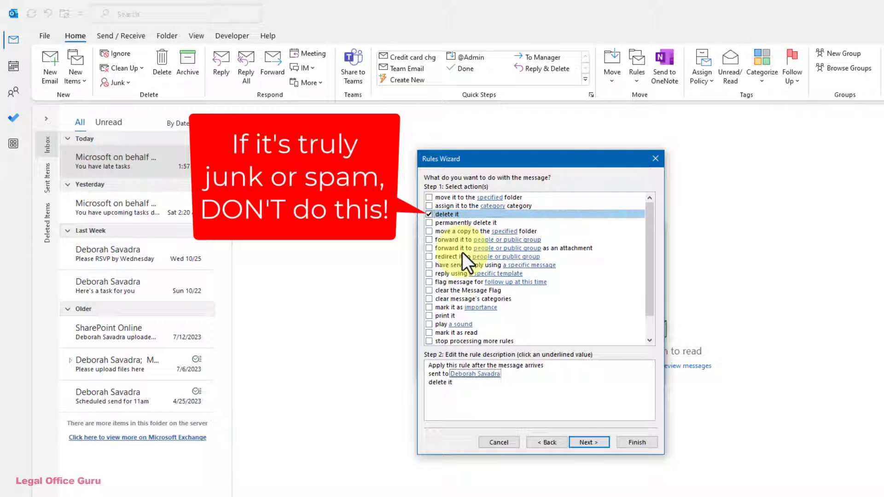
click(498, 443)
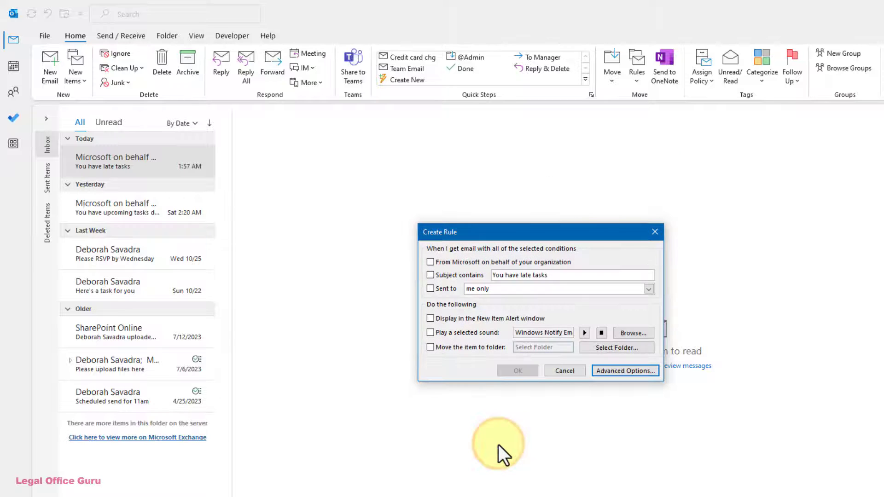
click(558, 372)
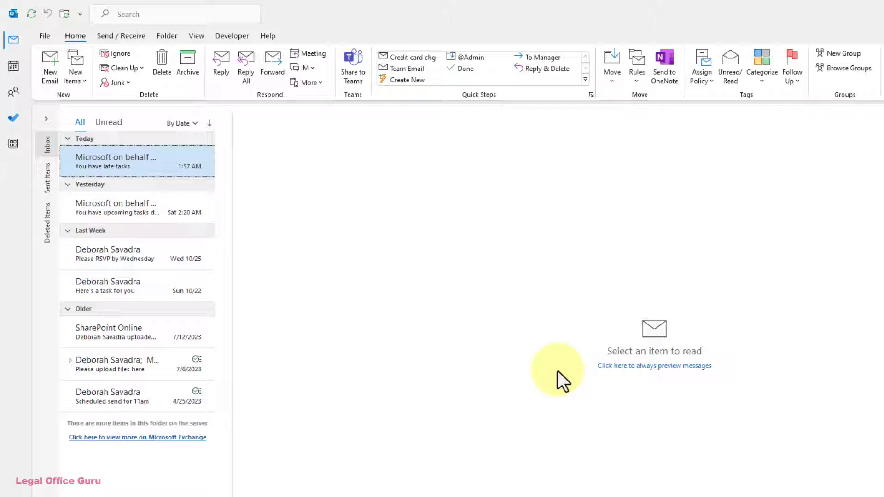
click(125, 83)
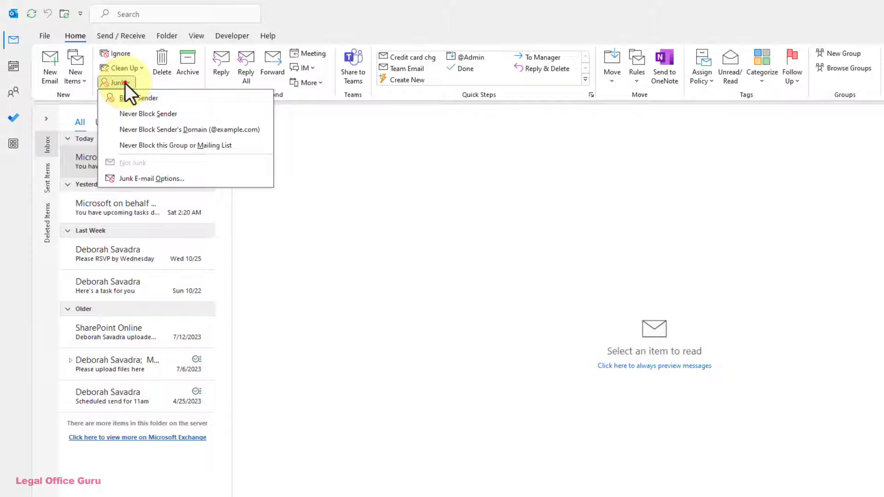
click(125, 84)
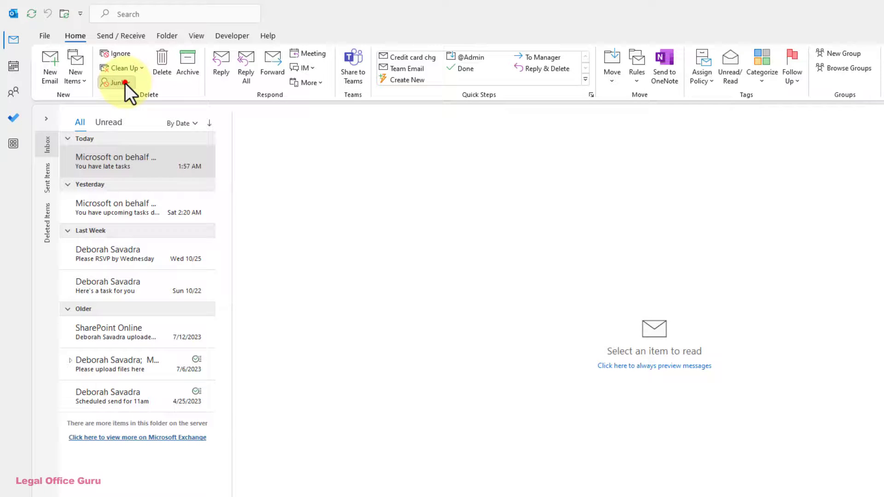
right_click(154, 222)
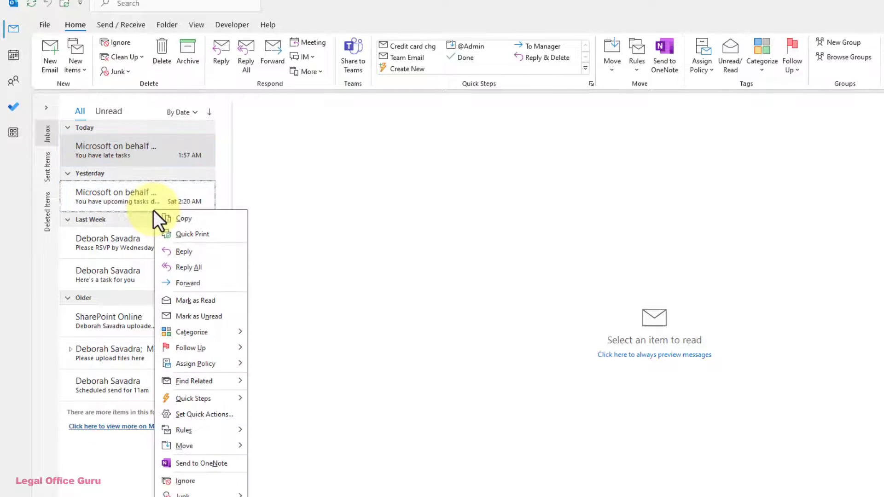
mouse_move(179, 395)
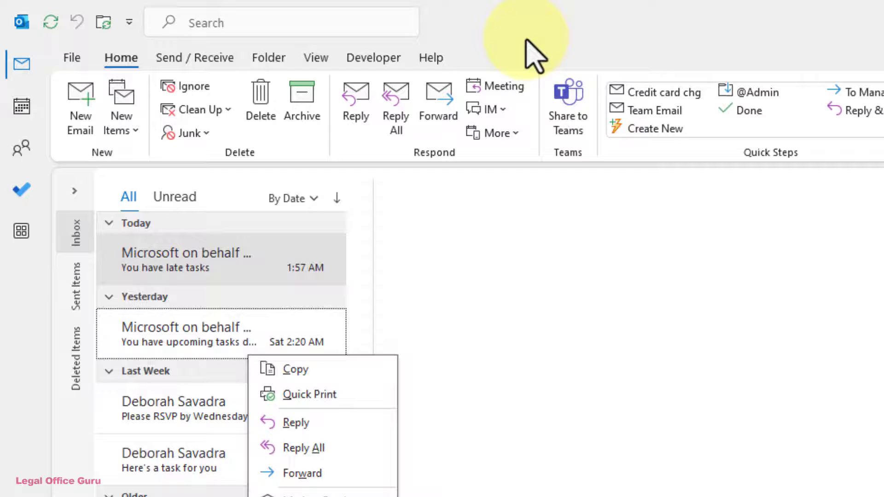
click(525, 39)
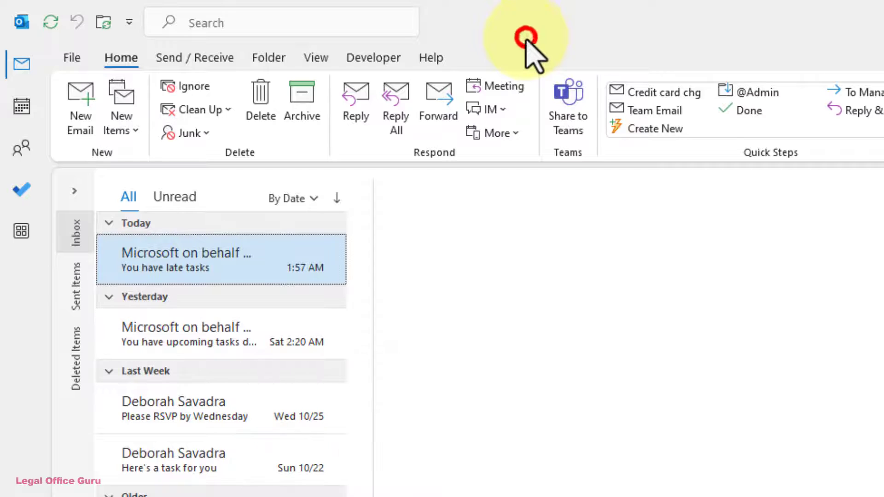
Step: Add a trusted sender's e-mail address to the Safe Senders list in the Junk E-mail Options
click(209, 135)
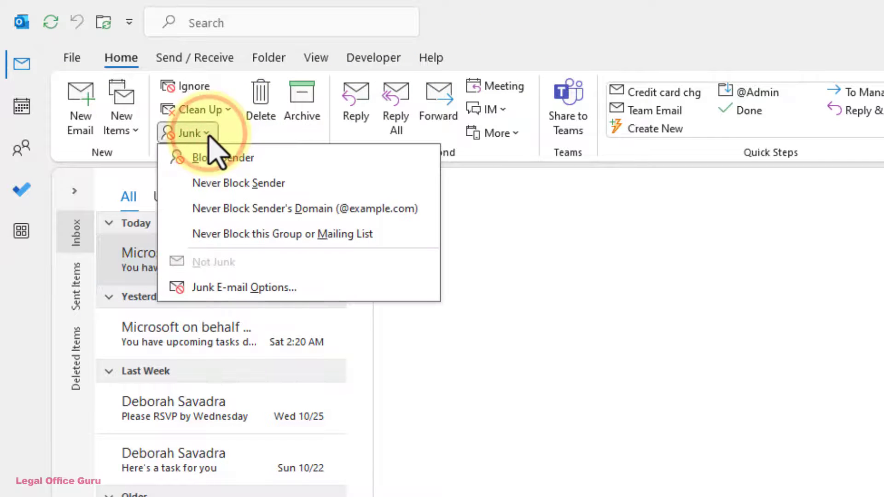
click(256, 287)
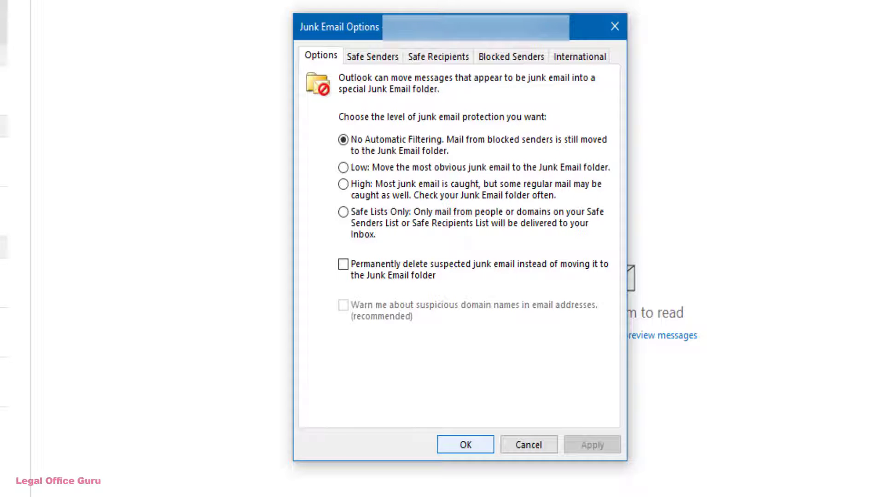
click(386, 59)
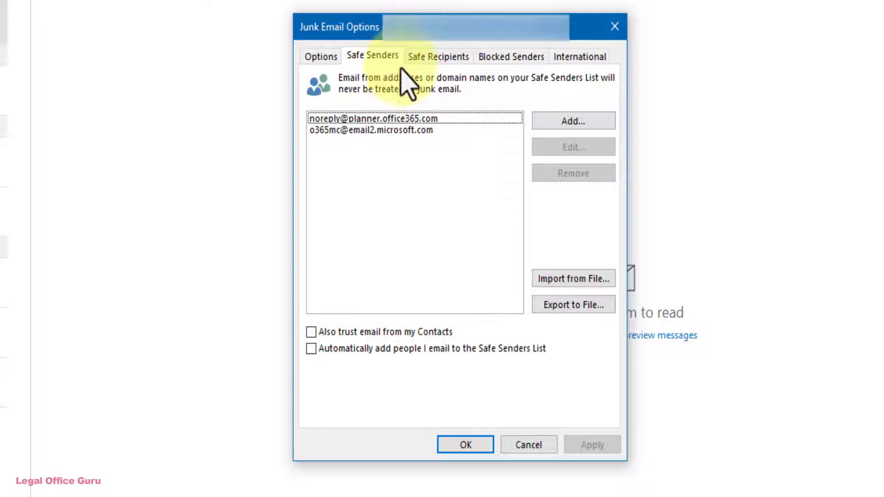
click(548, 122)
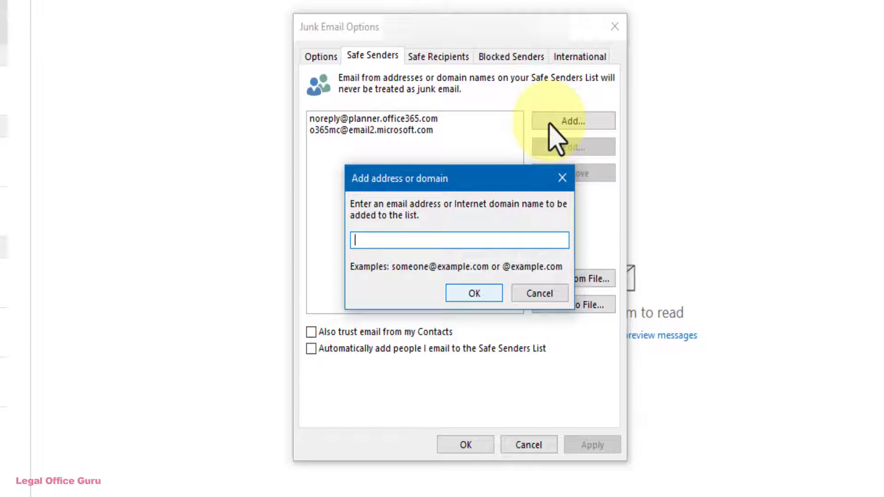
text(somebody@company.com)
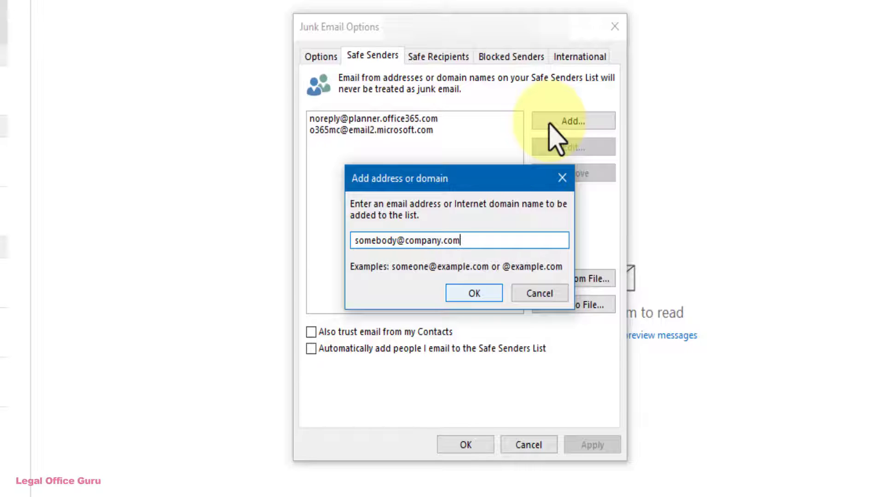
click(487, 294)
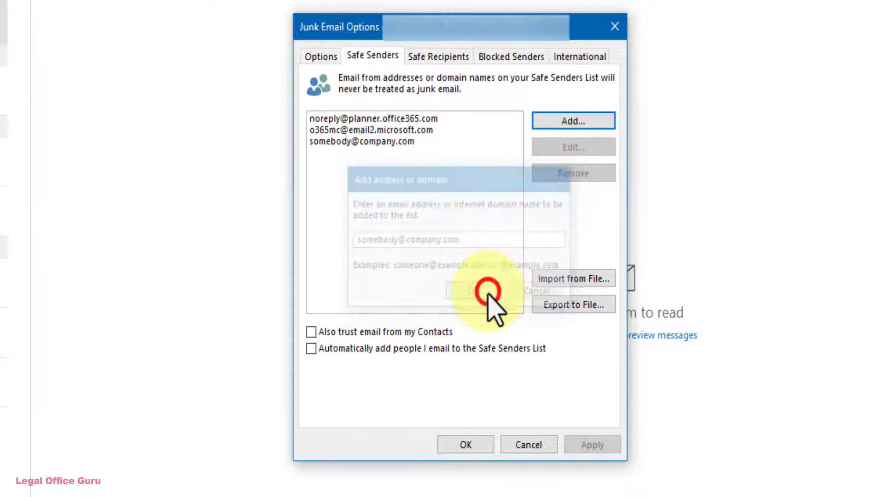
Step: Import additional safe senders from the file junk-email-import-test.txt in Documents
click(567, 282)
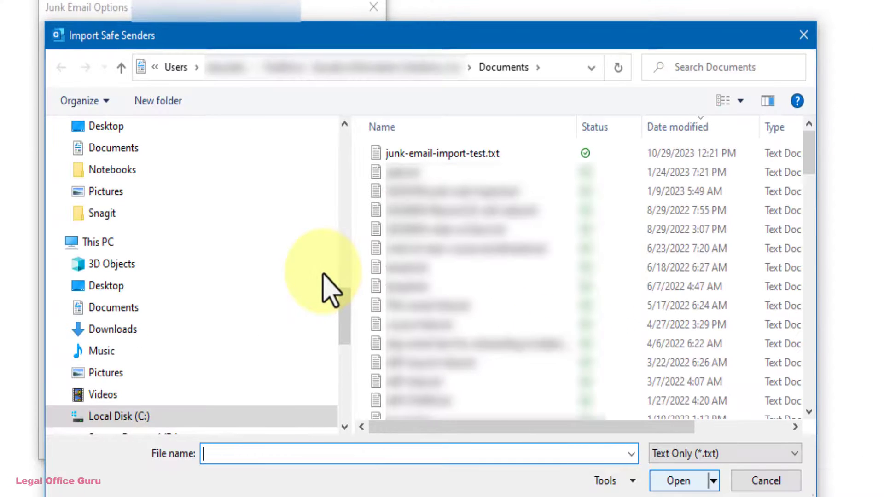
click(481, 154)
click(676, 480)
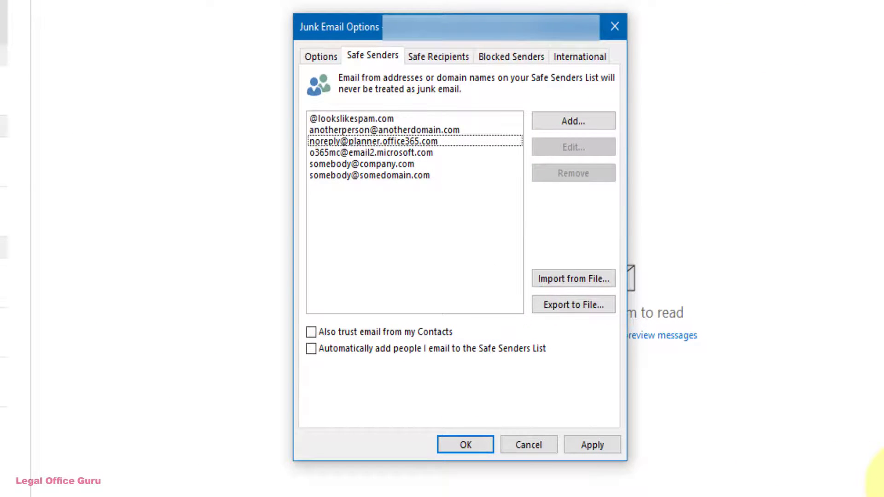
click(505, 57)
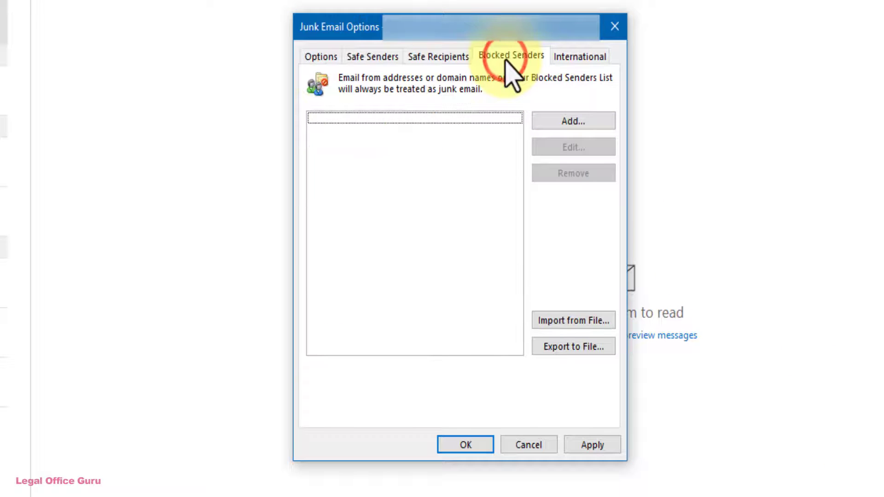
click(572, 140)
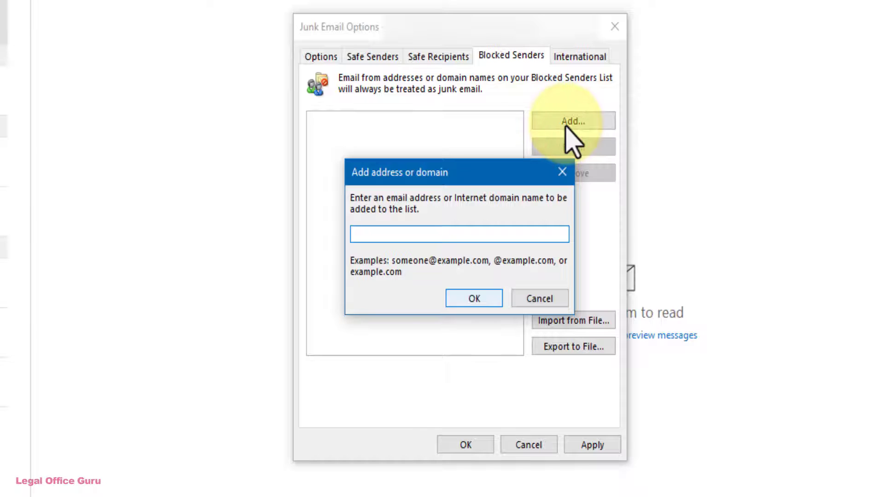
text(domain.cm)
key(Home)
text(@)
click(466, 299)
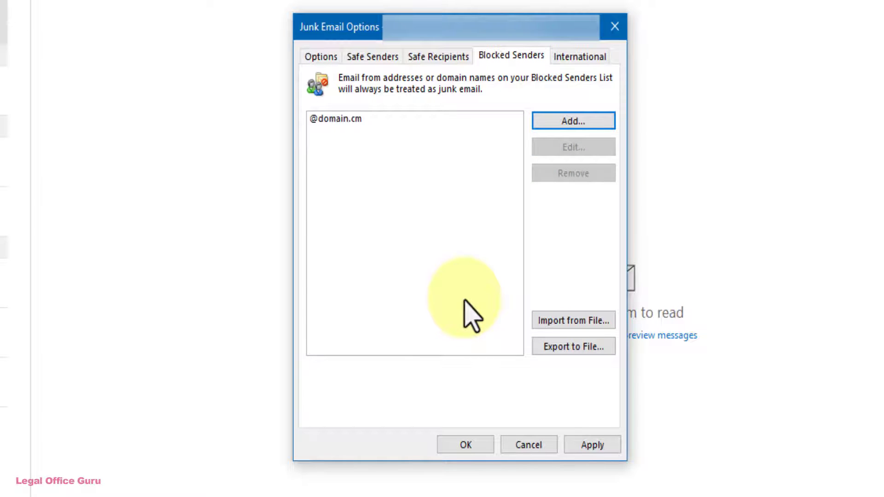
click(479, 443)
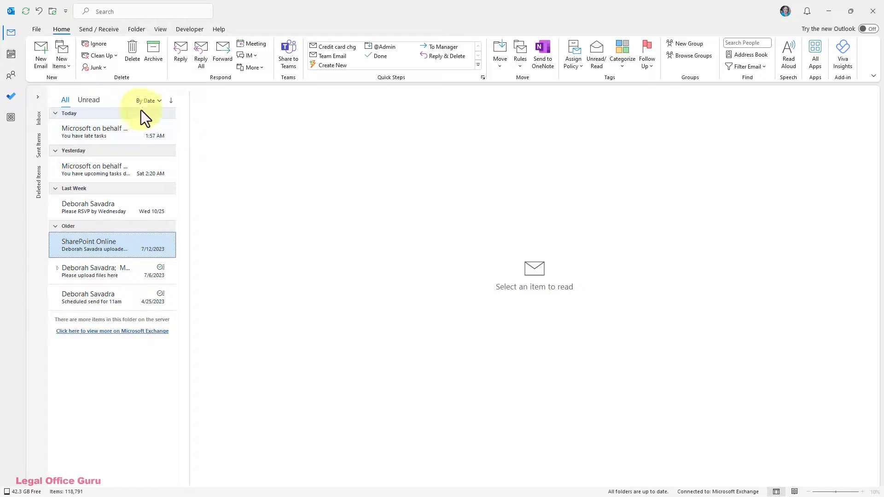
Step: Mark the message "Here's a task for you" in the Junk Email folder as Not Junk, returning it to the Inbox
click(38, 96)
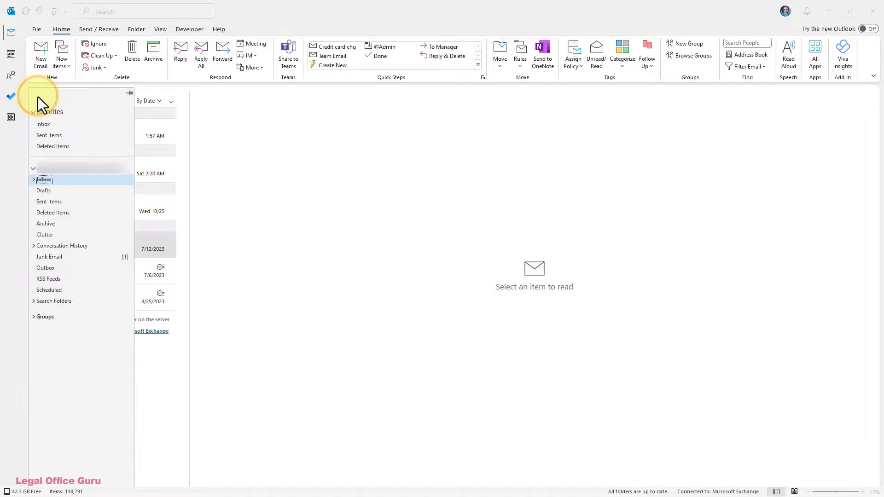
click(57, 260)
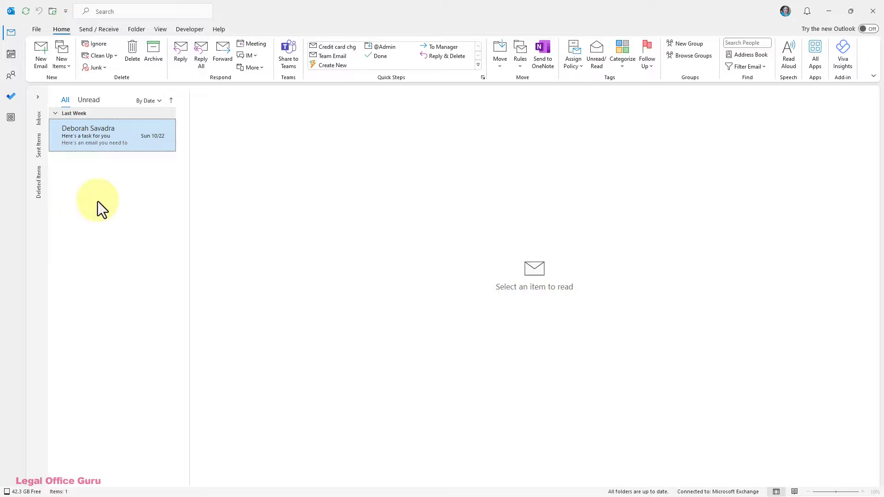
right_click(114, 143)
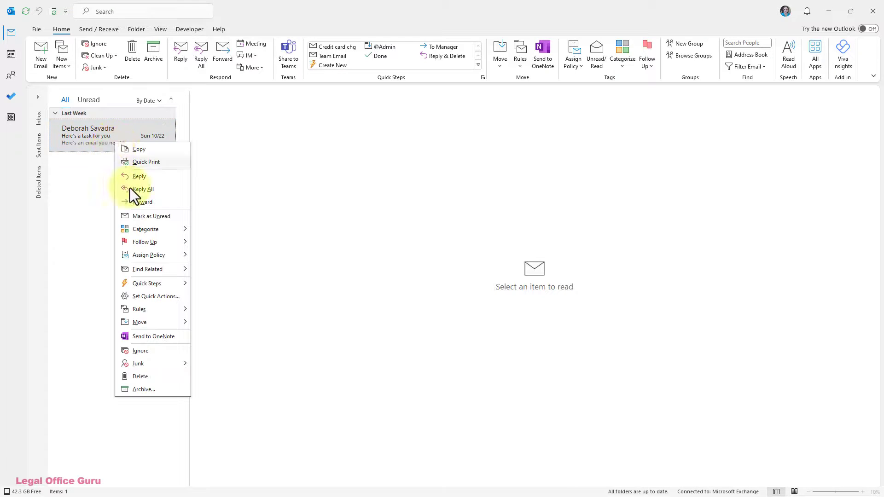
mouse_move(160, 365)
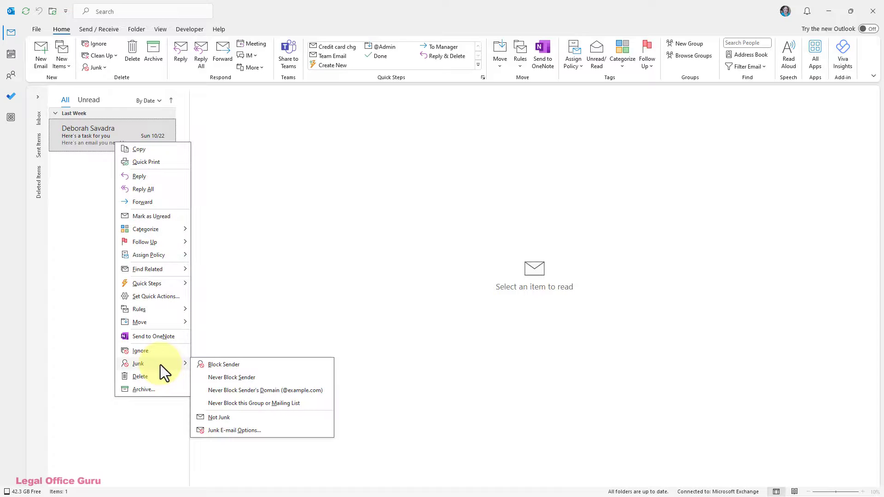
click(220, 418)
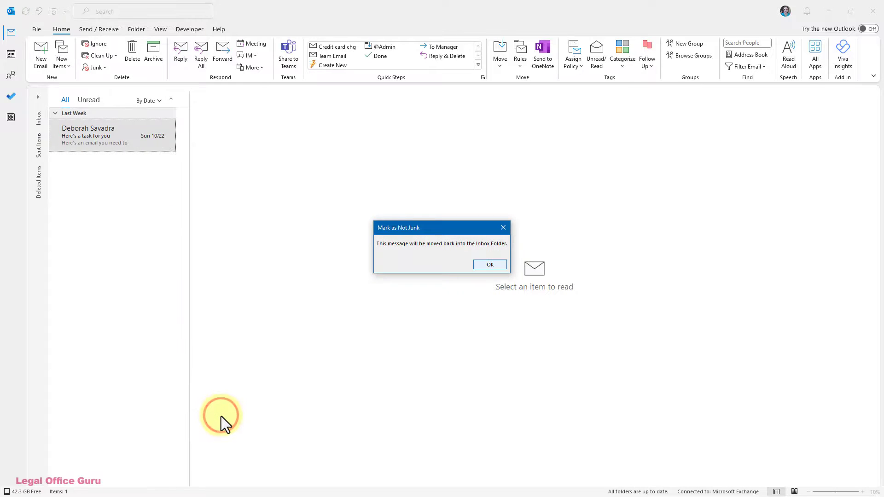
click(481, 266)
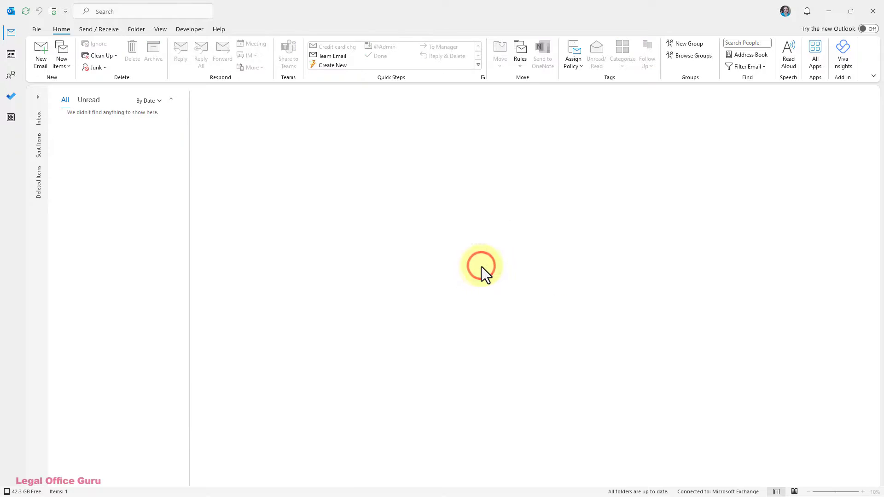